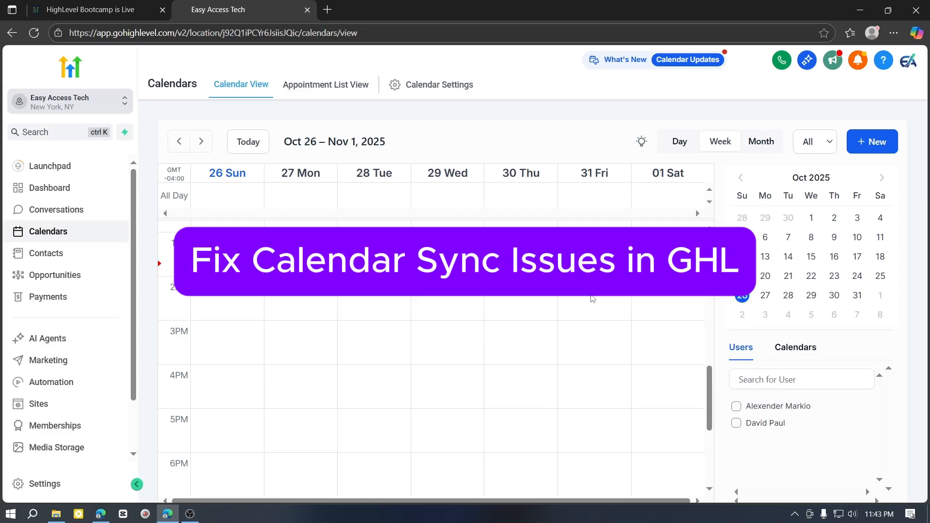
scroll(592, 320, down, 3)
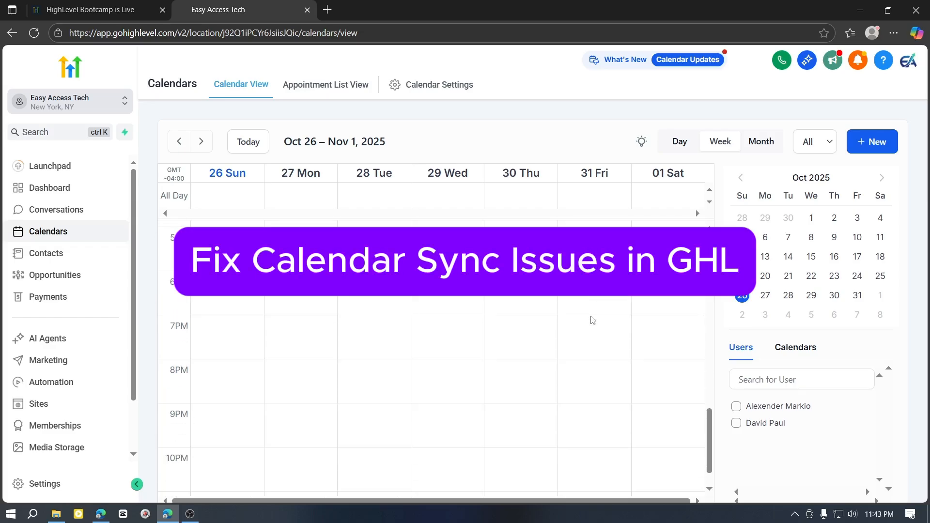
scroll(592, 321, up, 3)
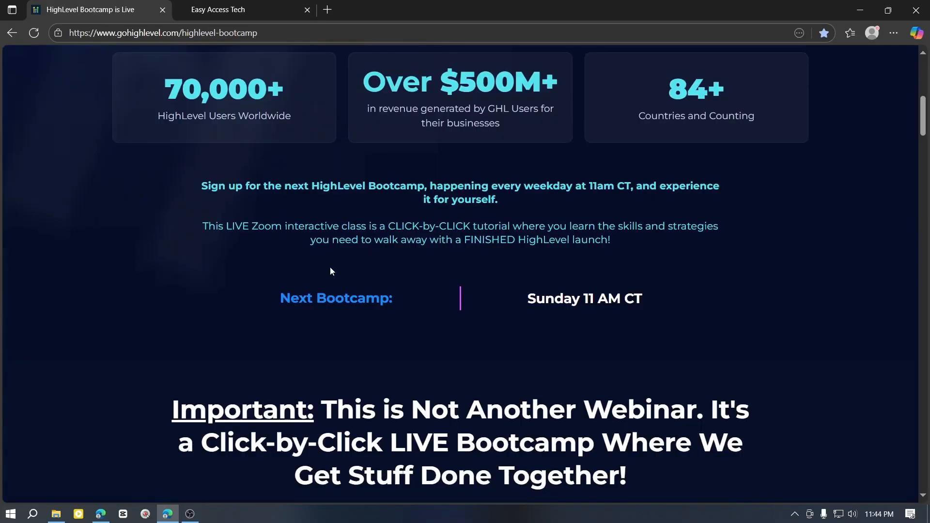
scroll(330, 271, down, 7)
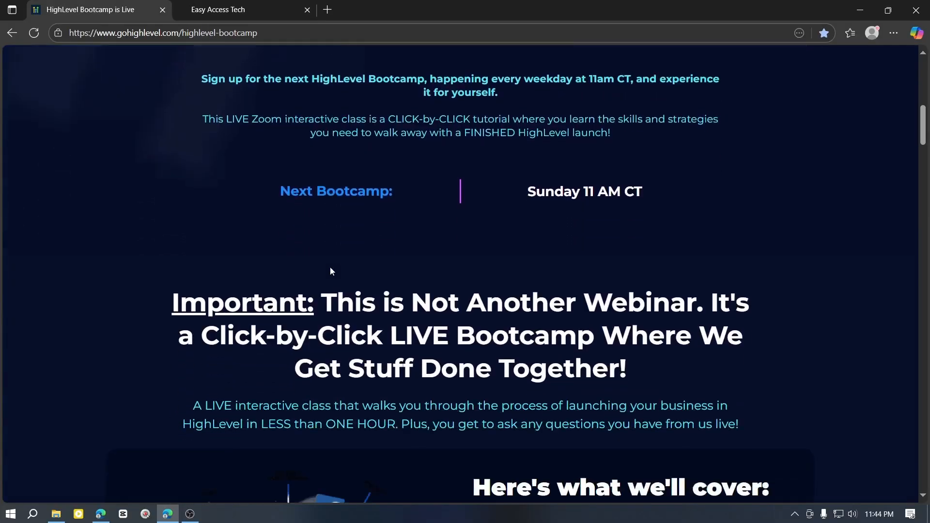
Review the HighLevel Bootcamp page, covering the class topics, the free bonuses and the offer to join
scroll(392, 285, up, 5)
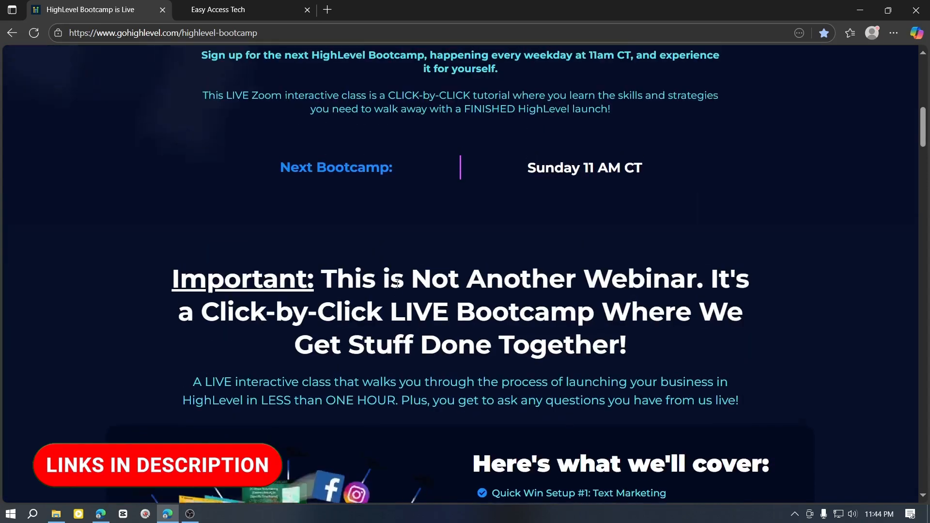
scroll(397, 287, down, 10)
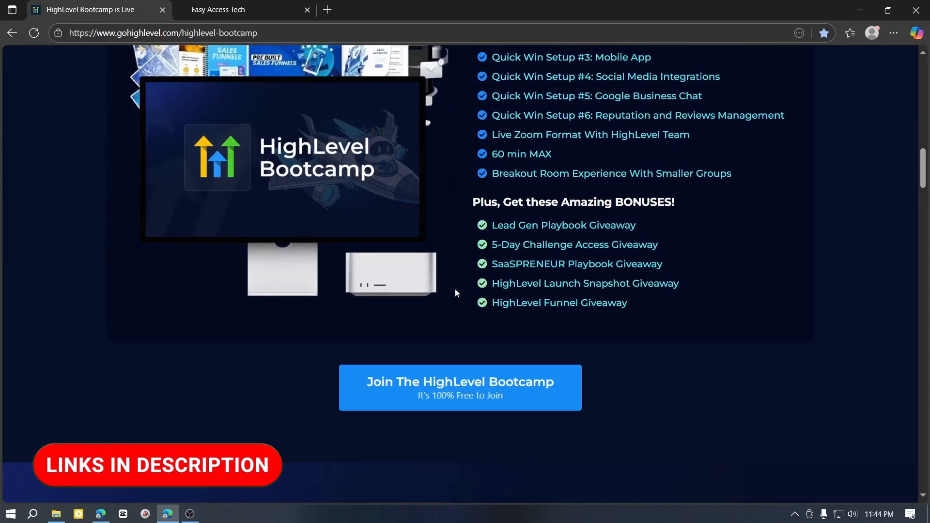
scroll(455, 291, down, 2)
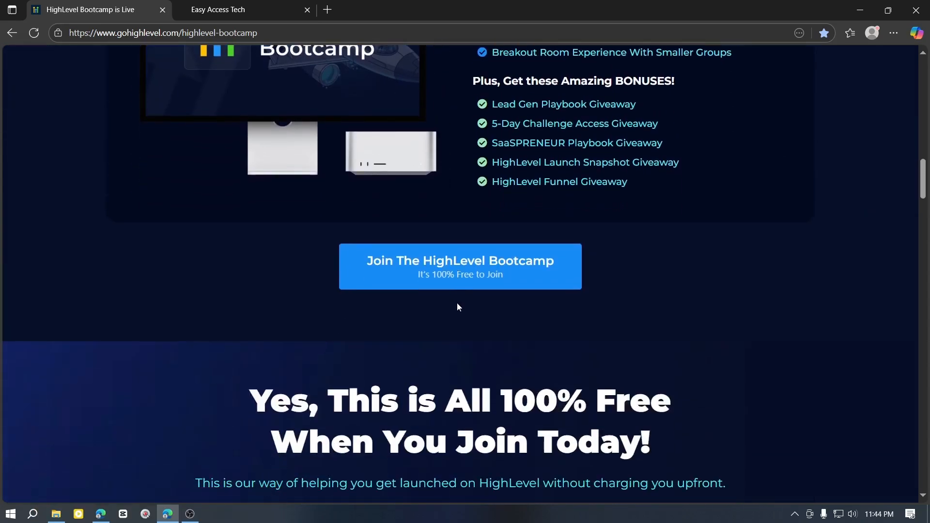
scroll(457, 307, down, 11)
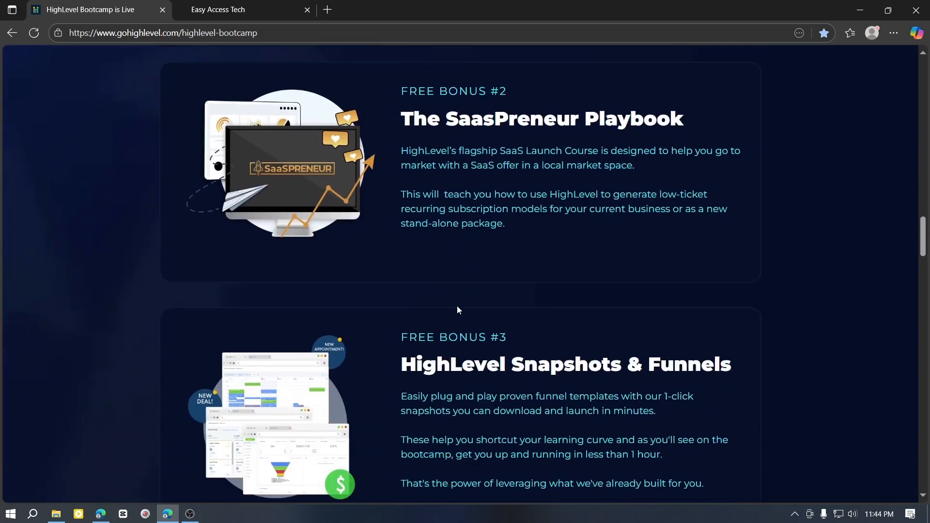
scroll(457, 308, down, 5)
scroll(457, 306, up, 2)
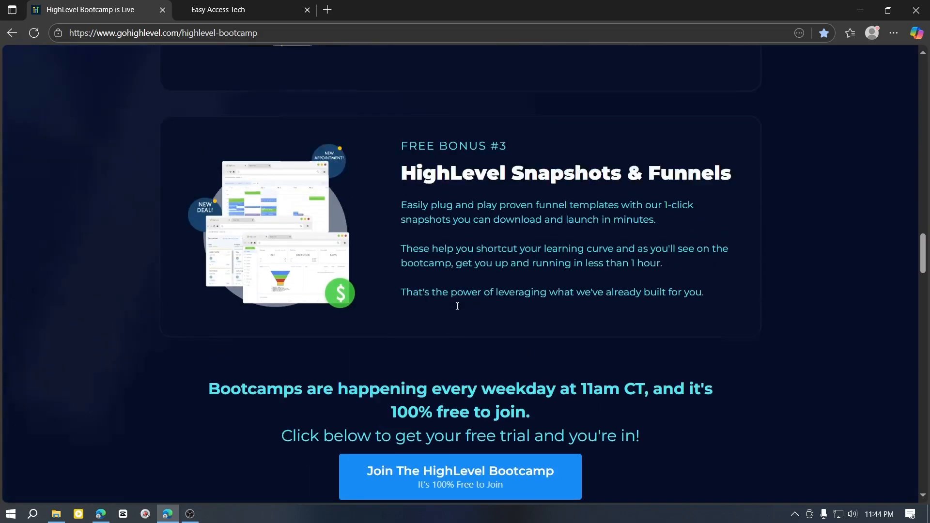
scroll(457, 306, up, 1)
Return to the Easy Access Tech account and open the Integrations page in its settings
click(266, 15)
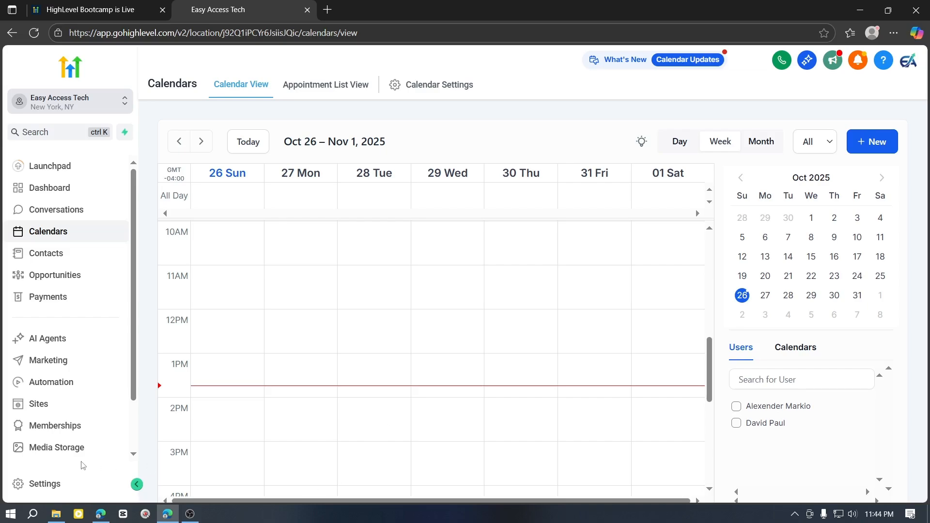
click(61, 485)
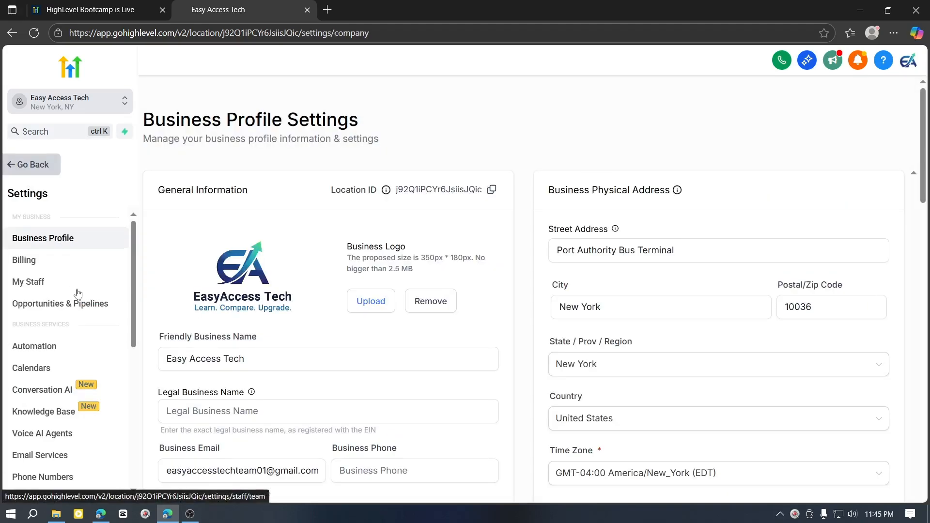
scroll(78, 293, down, 4)
scroll(91, 315, down, 3)
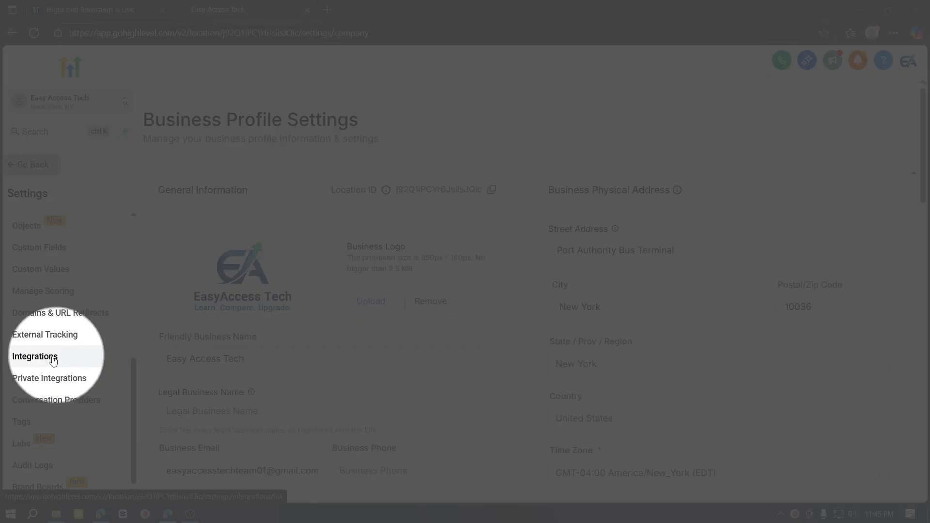
click(54, 361)
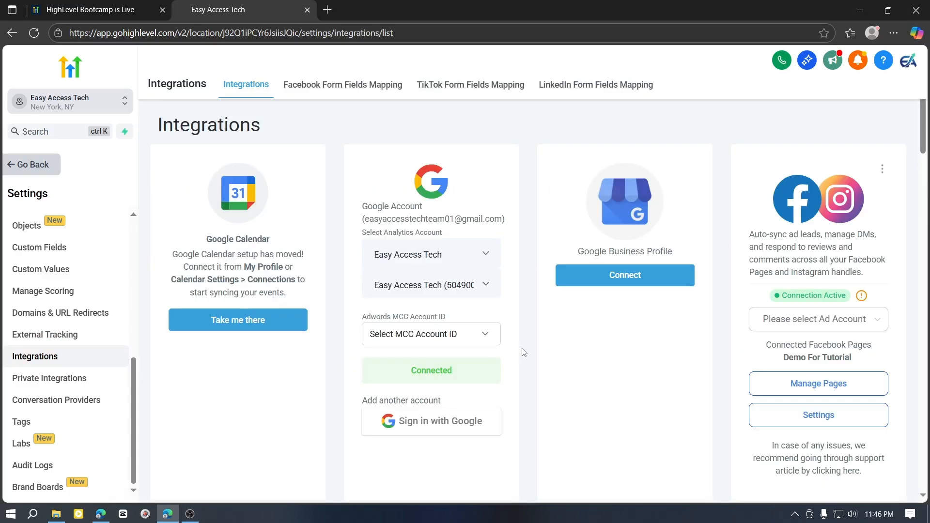
Go from the Google Calendar integration to the calendar connections page
scroll(524, 352, down, 5)
scroll(545, 363, up, 4)
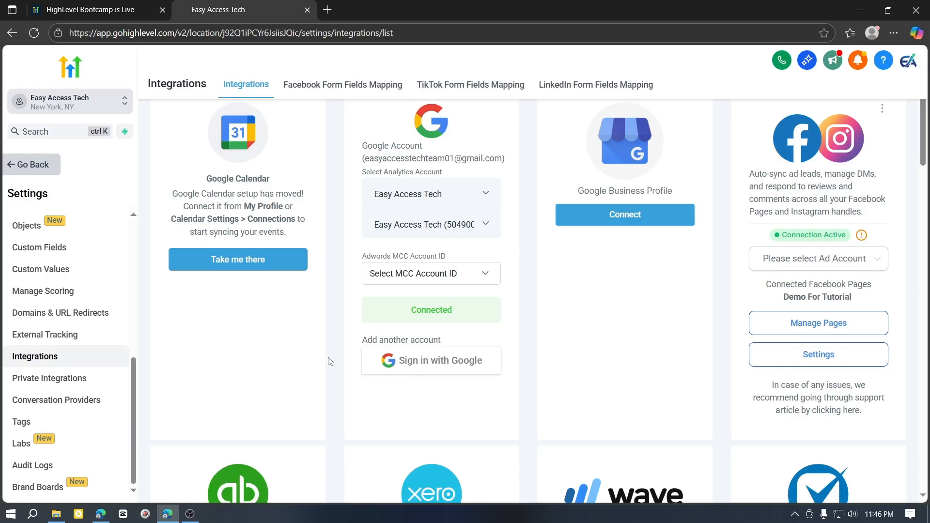
scroll(330, 361, up, 1)
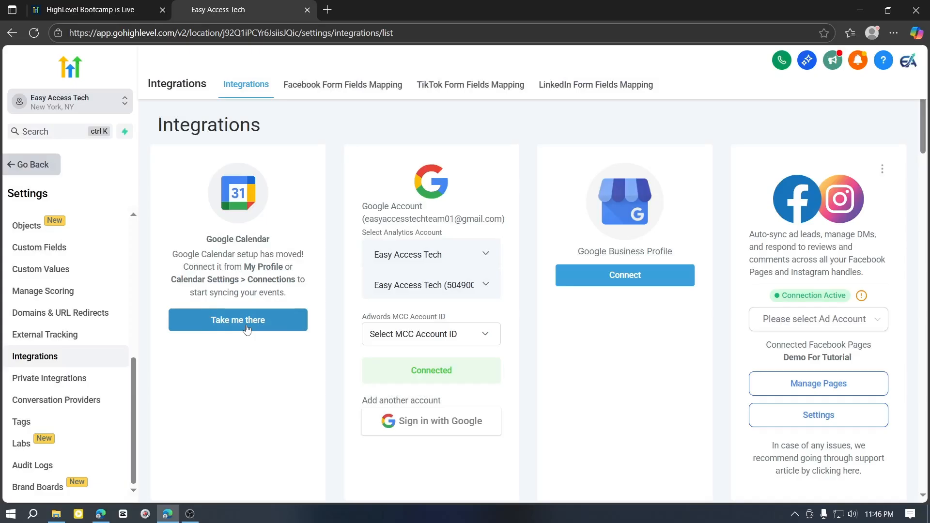
click(247, 329)
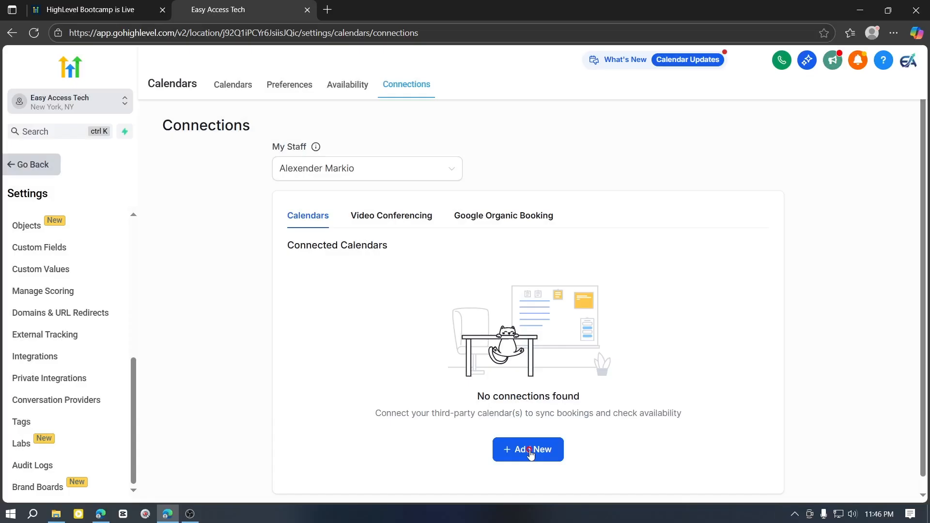
Add a Google Calendar connection using the Easy Access Tech Google account and grant Lead Connector the requested access
click(530, 452)
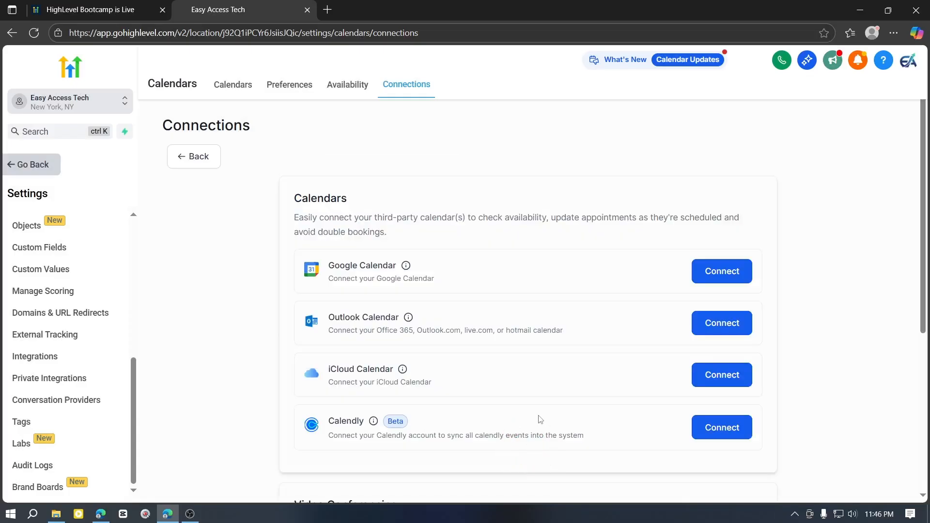
scroll(493, 369, down, 2)
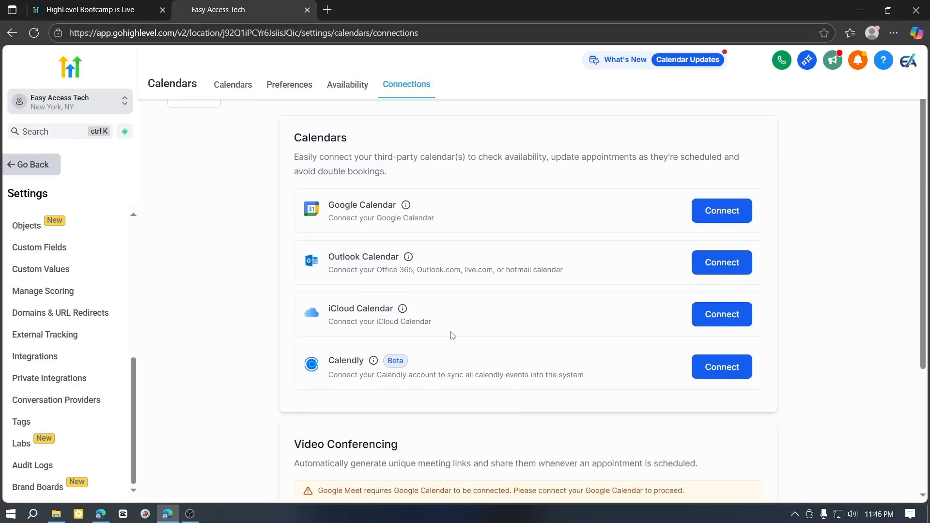
scroll(452, 335, up, 2)
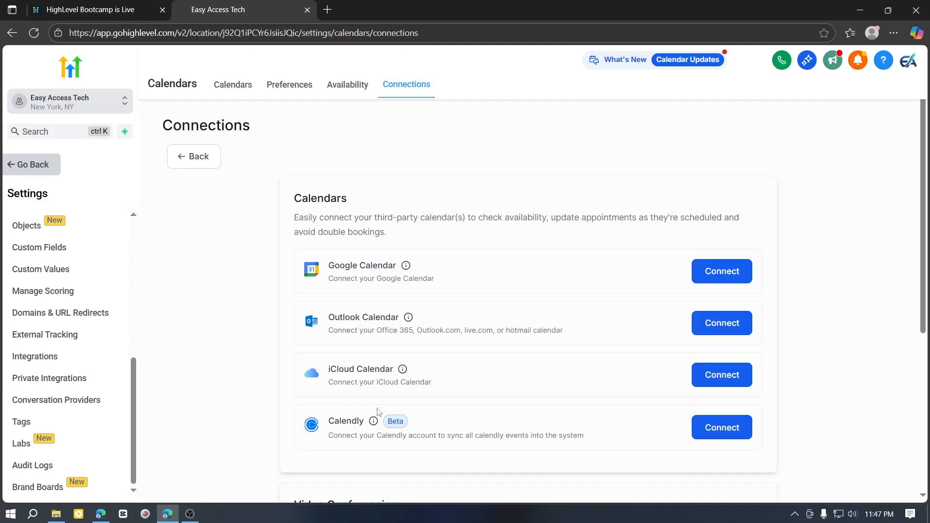
scroll(528, 367, down, 2)
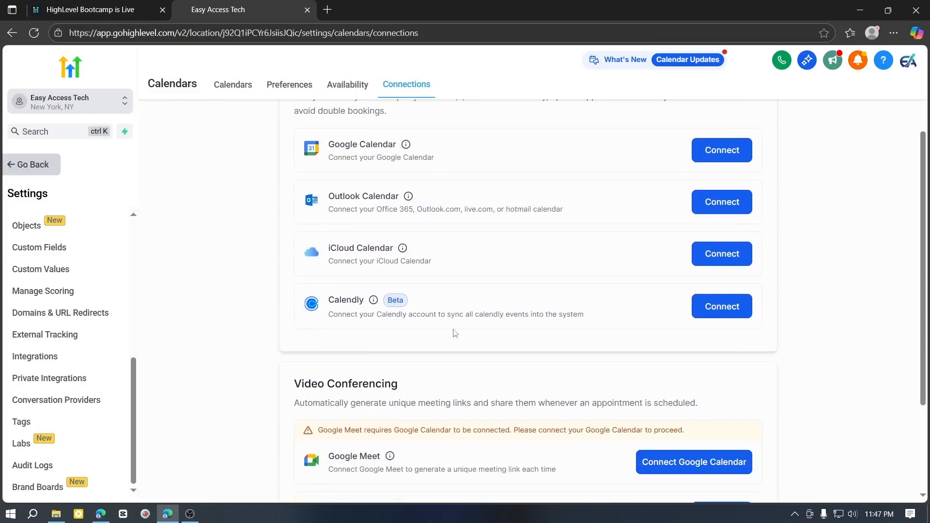
scroll(487, 352, up, 2)
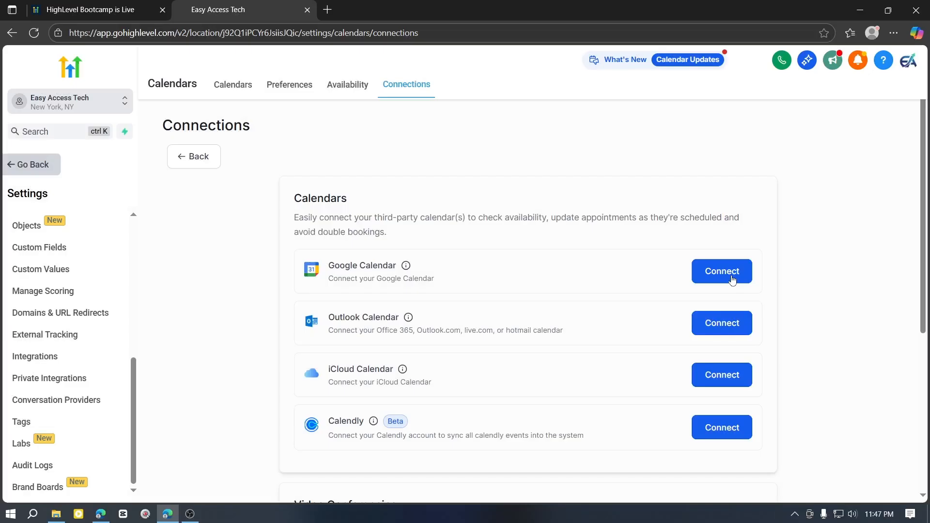
click(733, 280)
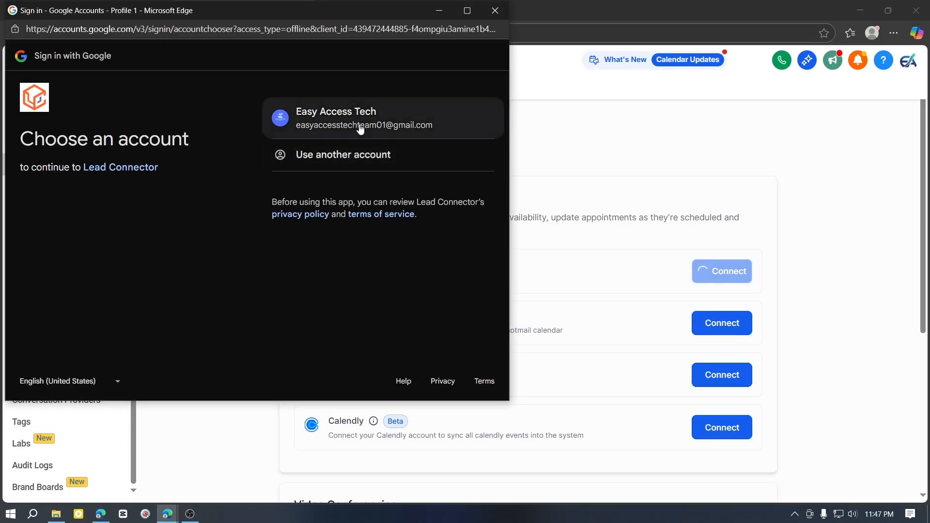
click(360, 124)
click(442, 245)
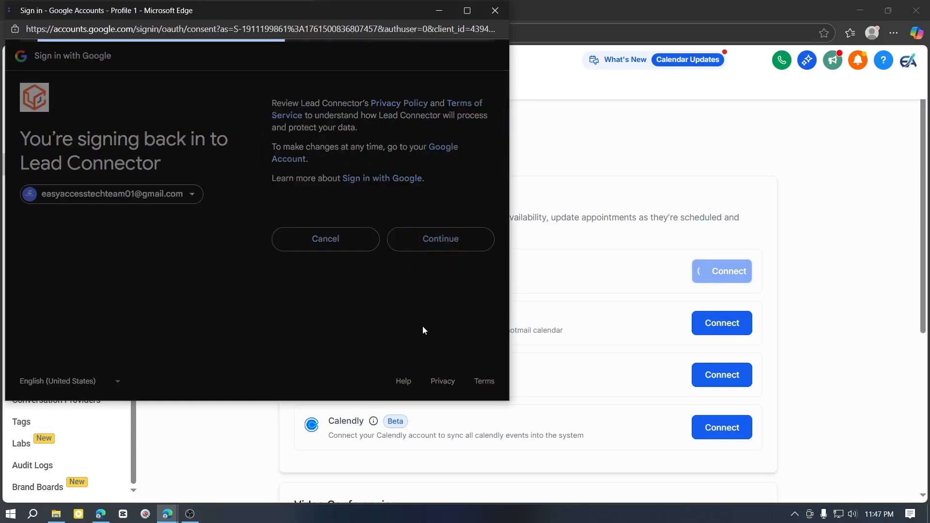
scroll(428, 329, down, 3)
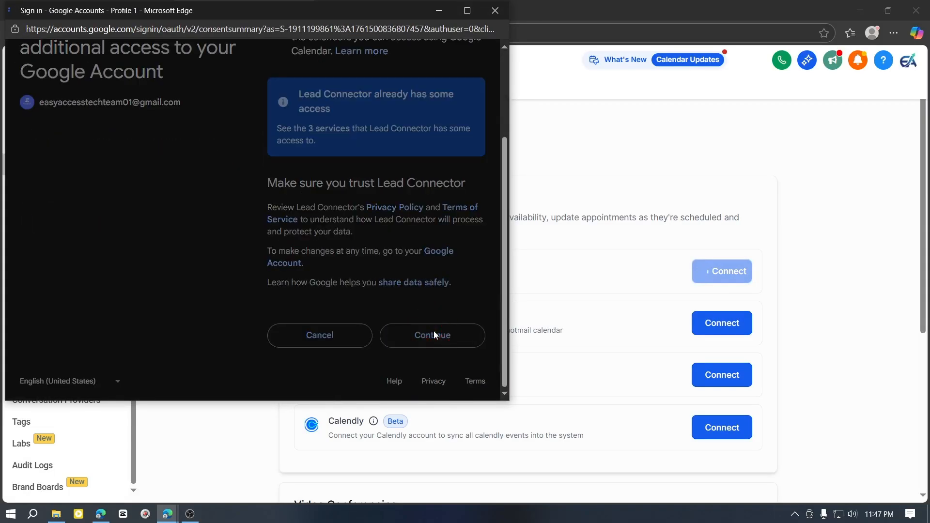
click(434, 333)
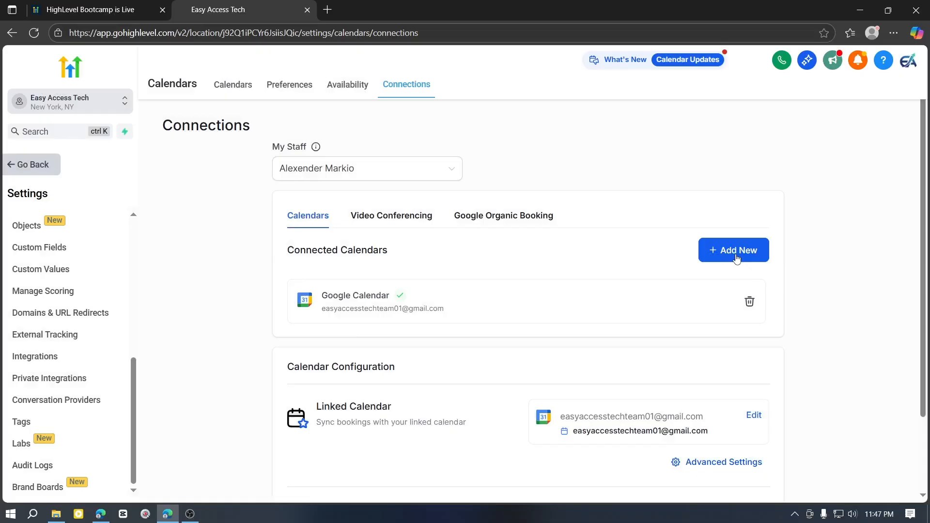
Review the other third-party calendars available for a new connection and the configuration of the connected calendar
click(735, 251)
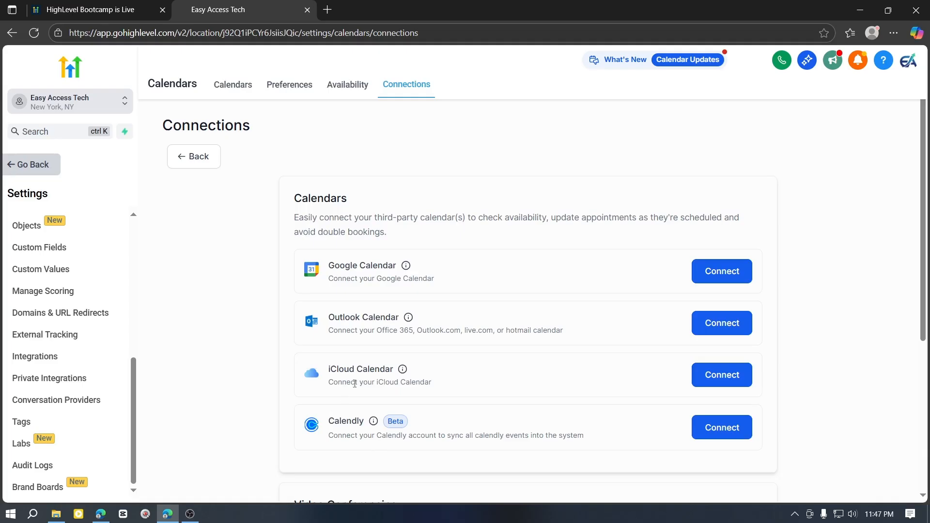
scroll(374, 404, down, 3)
scroll(375, 404, up, 1)
scroll(407, 398, up, 2)
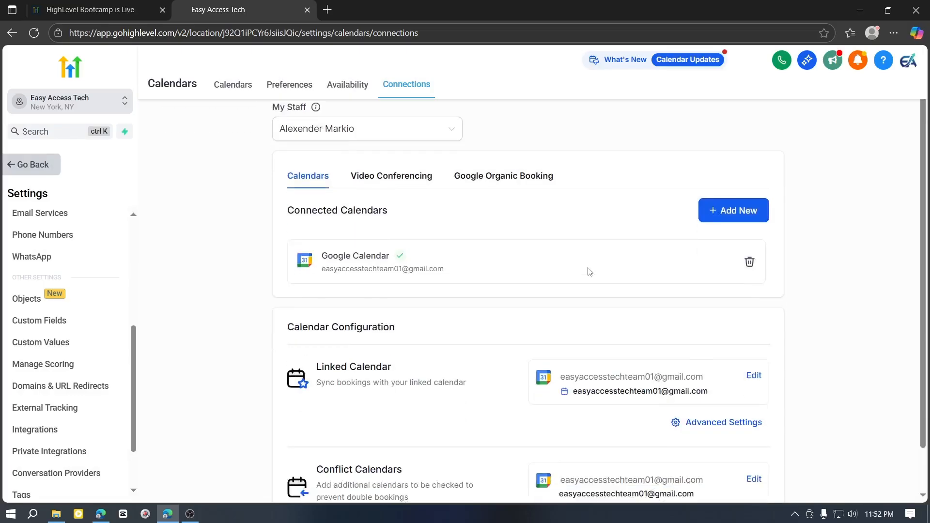
scroll(532, 271, down, 1)
scroll(459, 274, up, 2)
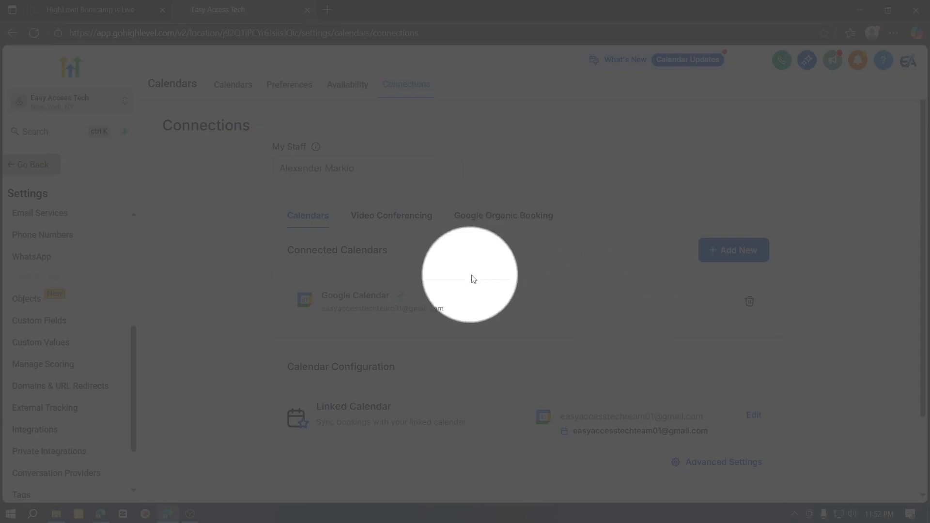
Leave the account settings and open the calendar settings from the main Calendars view
scroll(20, 267, down, 2)
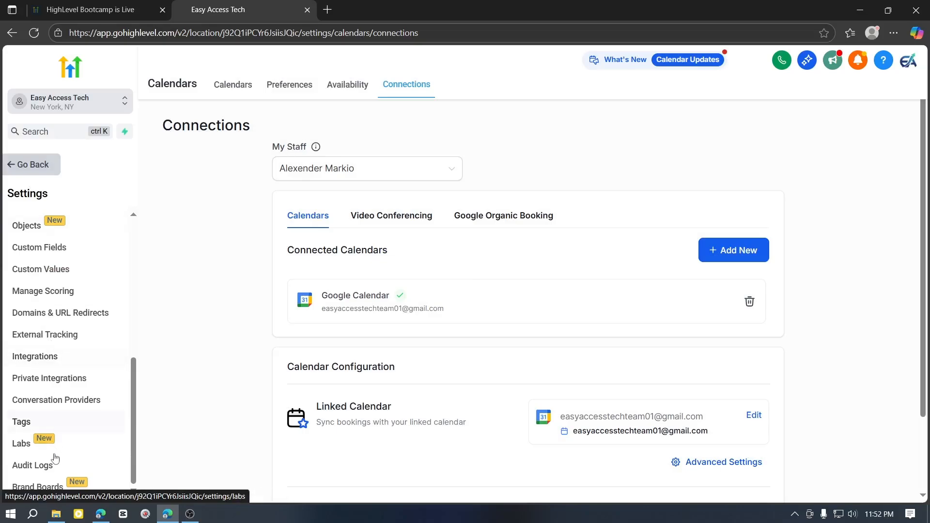
scroll(35, 231, up, 5)
click(27, 165)
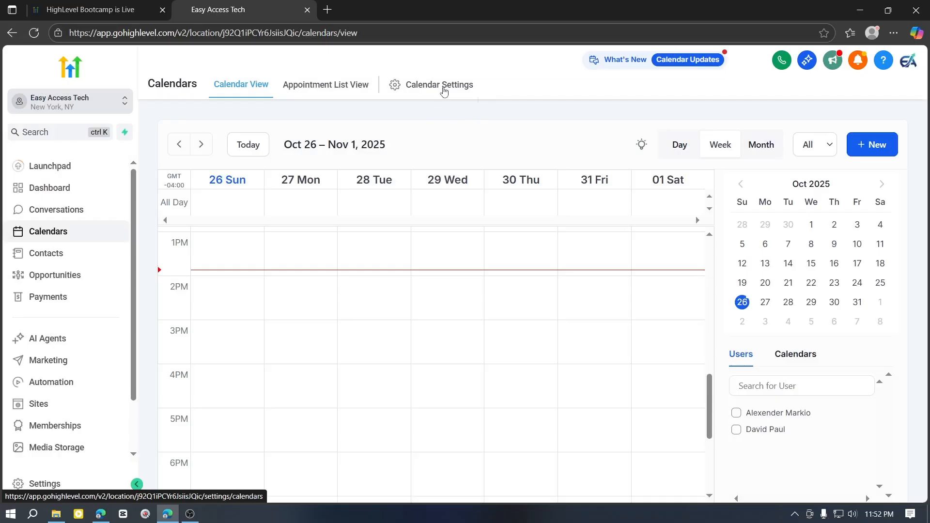
click(444, 91)
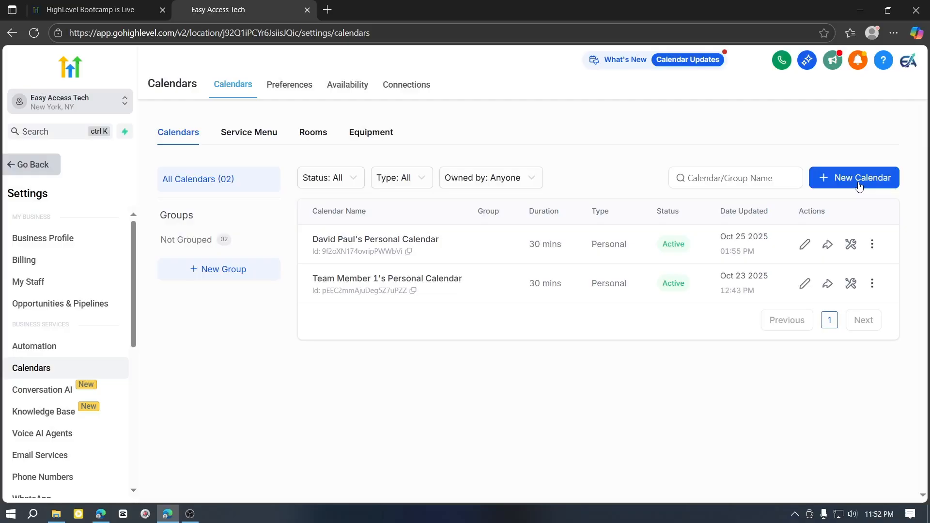
Start a new Class Booking calendar named Test Fixing and assign the second listed team member to it
click(859, 185)
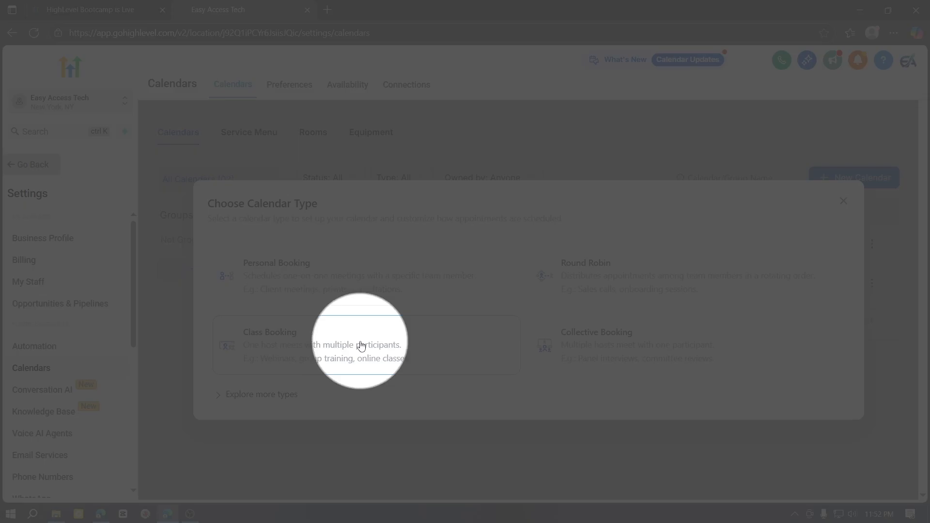
click(357, 344)
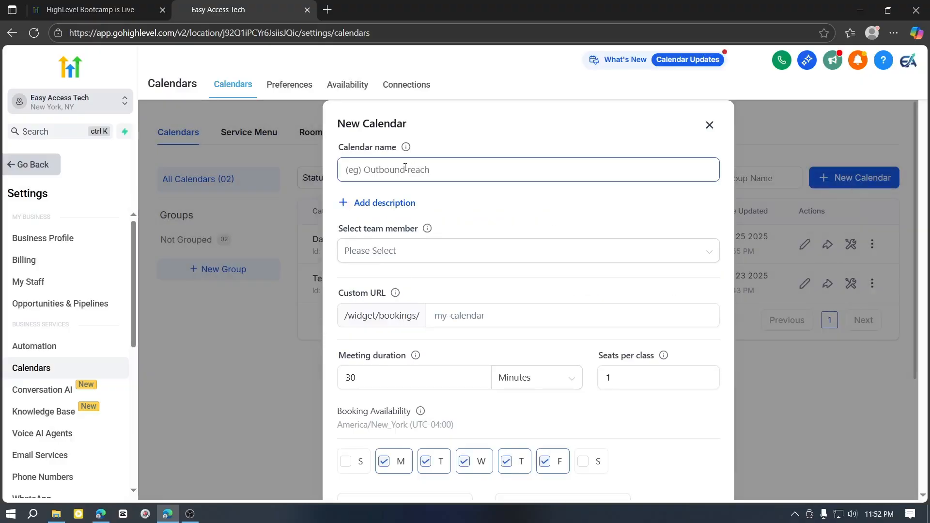
click(400, 169)
text(Test Fixing)
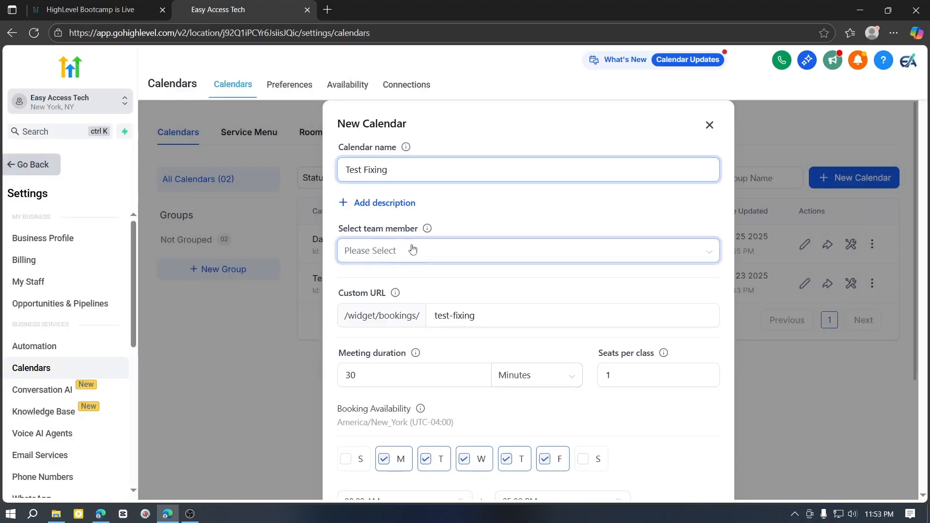
click(435, 252)
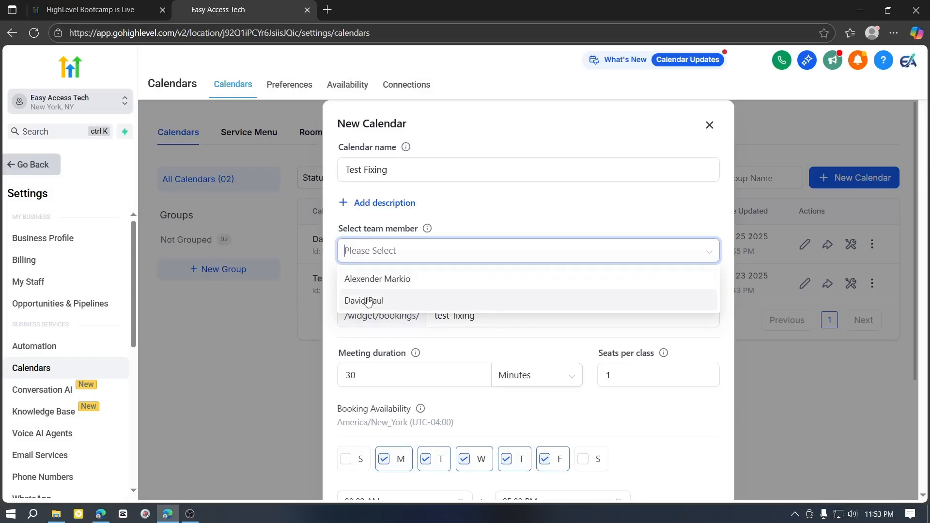
click(373, 301)
Set the Test Fixing calendar's meeting location to Zoom, create the calendar, and dismiss its booking link summary
scroll(438, 426, down, 2)
scroll(437, 426, down, 1)
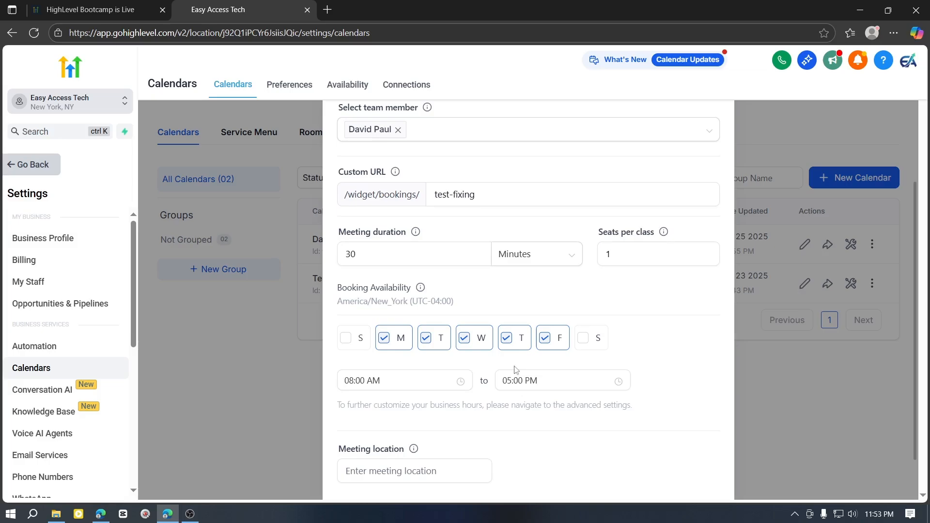
scroll(518, 339, down, 1)
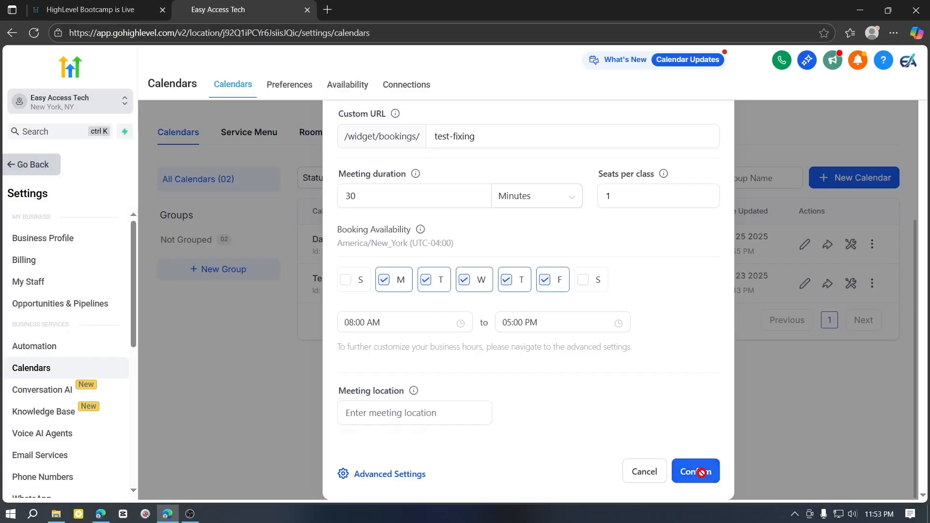
click(696, 471)
scroll(622, 427, up, 3)
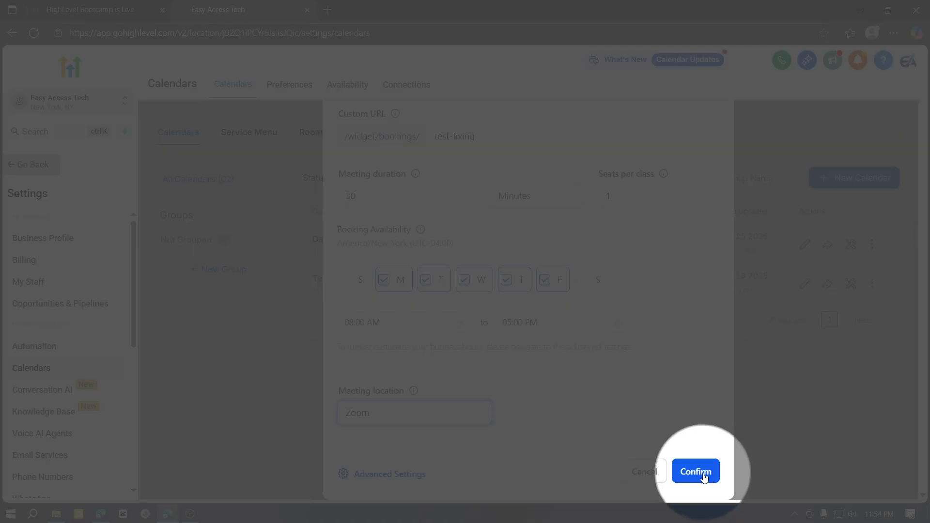
click(700, 472)
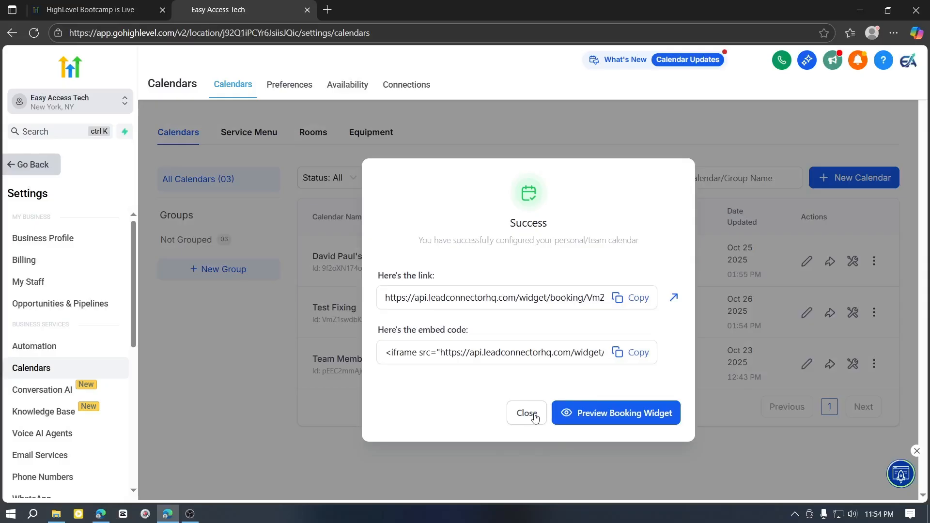
click(524, 413)
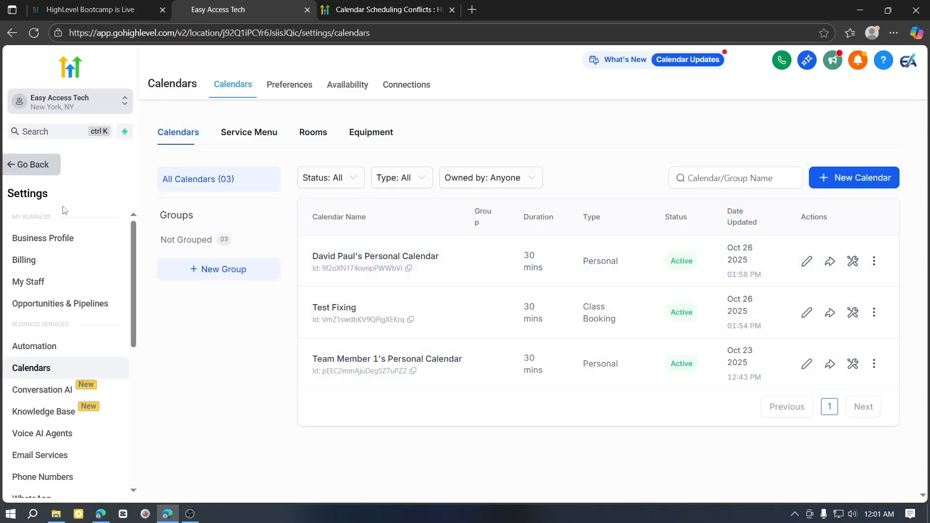
Go to the calendar connections and open the advanced sync settings of the linked calendar
scroll(87, 364, down, 7)
scroll(80, 425, up, 7)
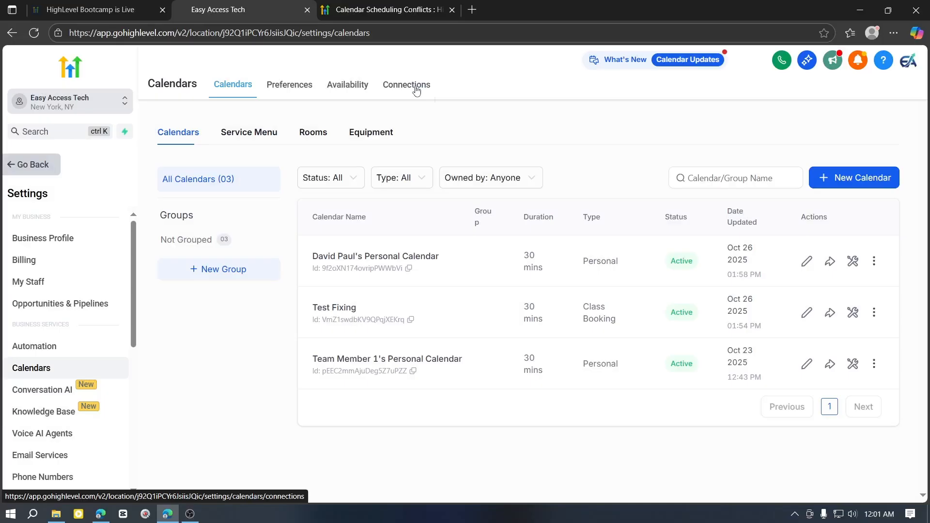
click(415, 90)
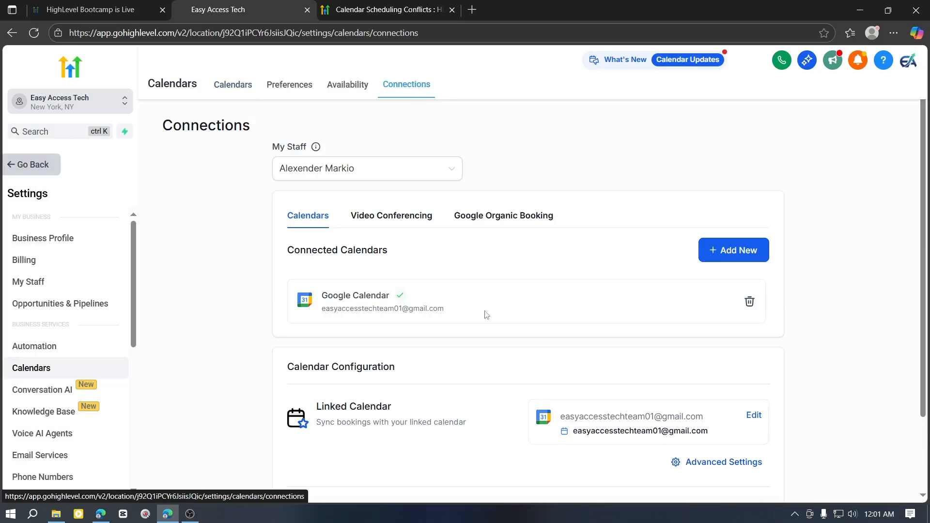
scroll(436, 310, down, 2)
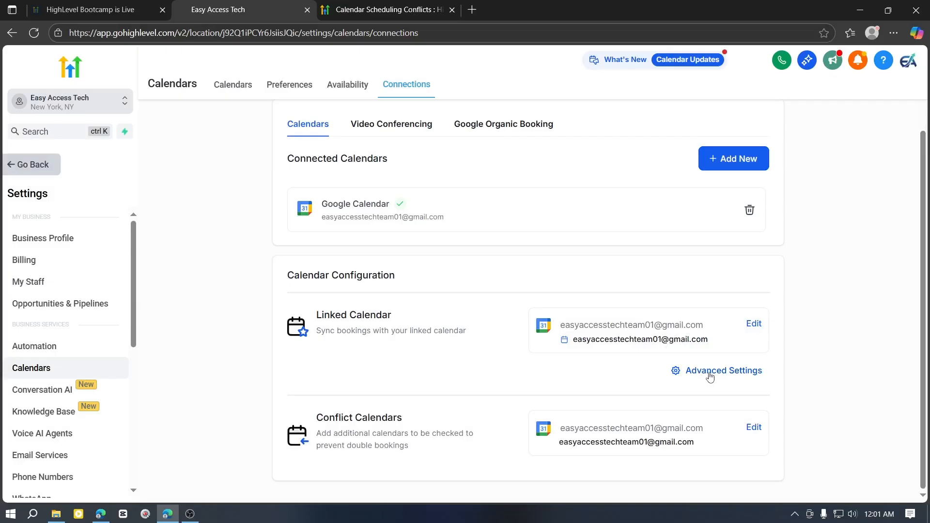
click(709, 374)
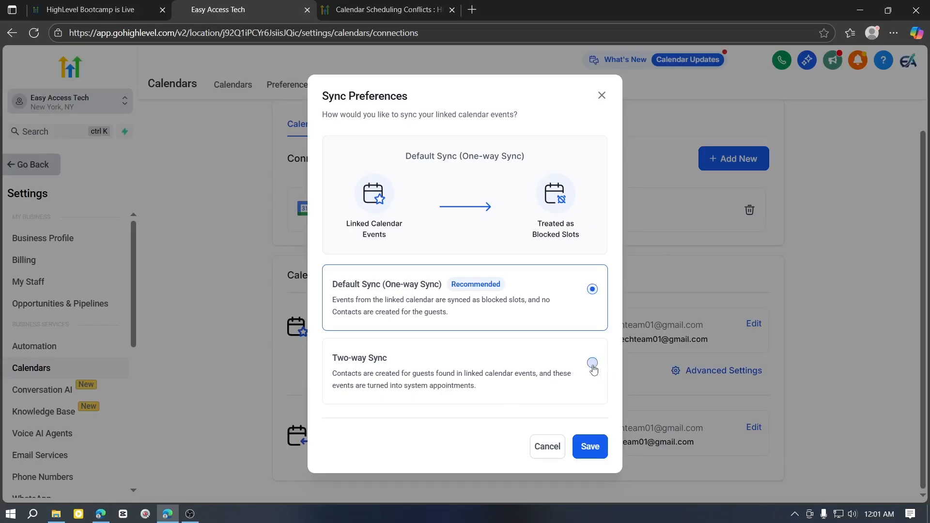
Switch the linked calendar to Two-way Sync with created appointments assigned to Team Member 1's Personal Calendar, and save the sync preferences
click(592, 364)
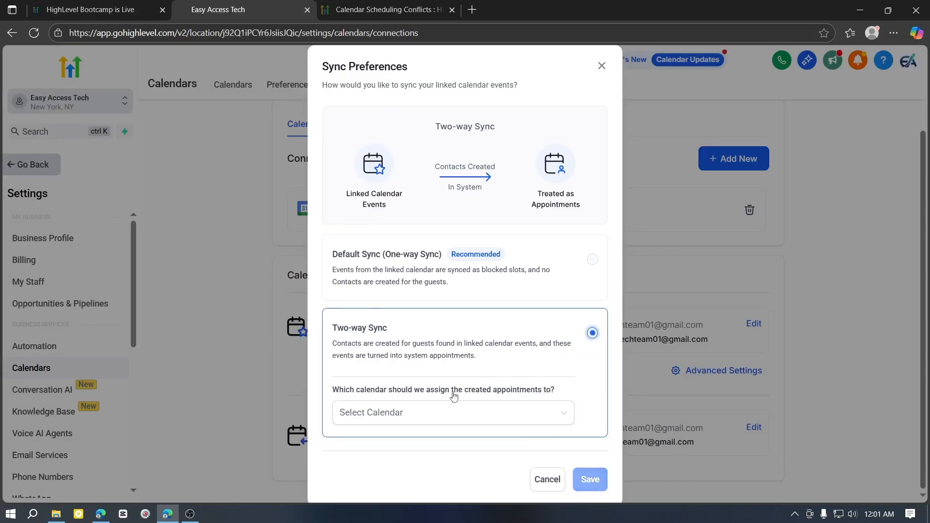
click(402, 413)
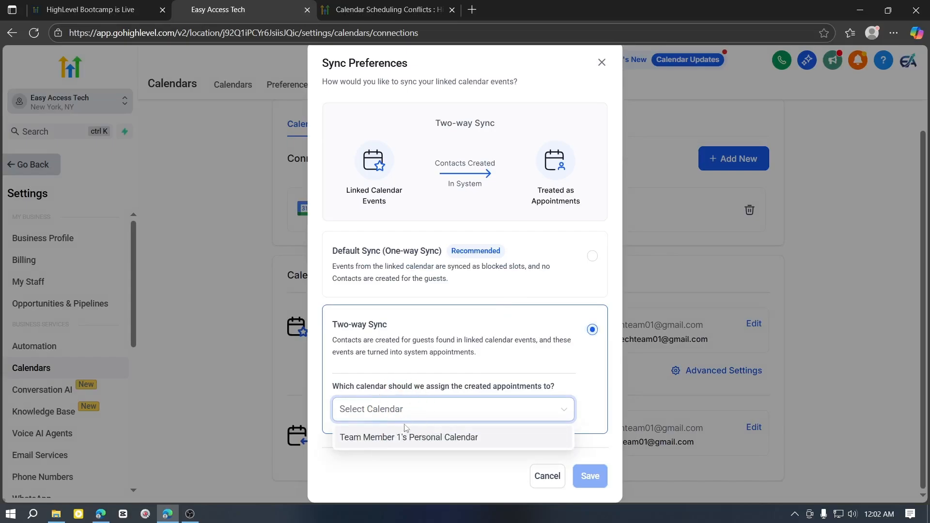
click(430, 445)
scroll(351, 407, down, 1)
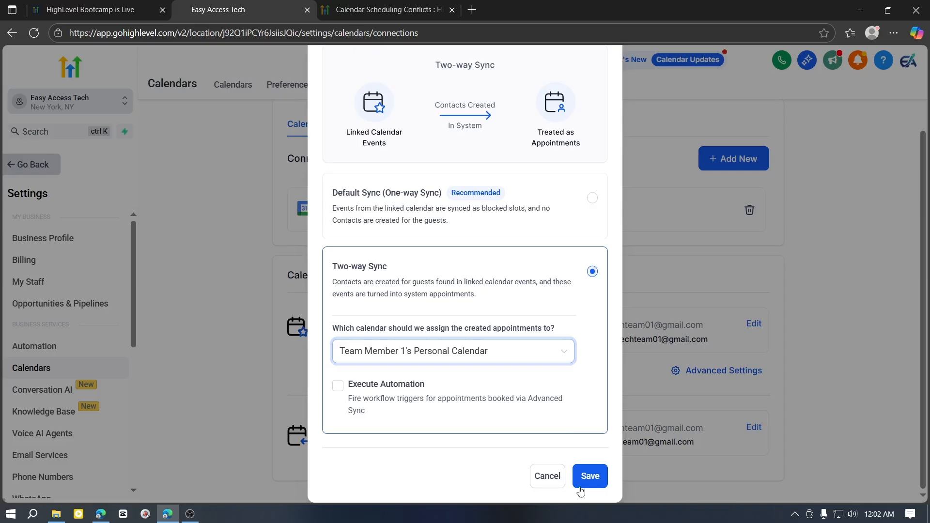
click(588, 475)
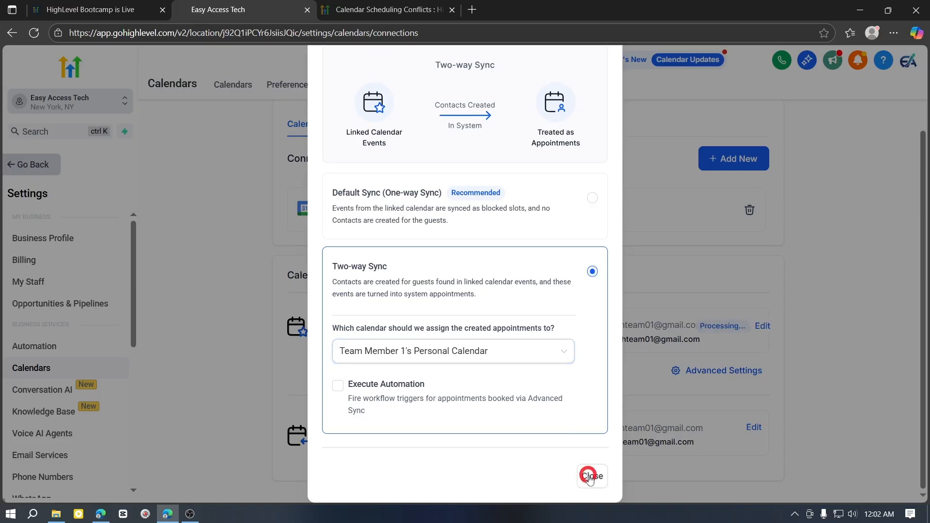
click(589, 477)
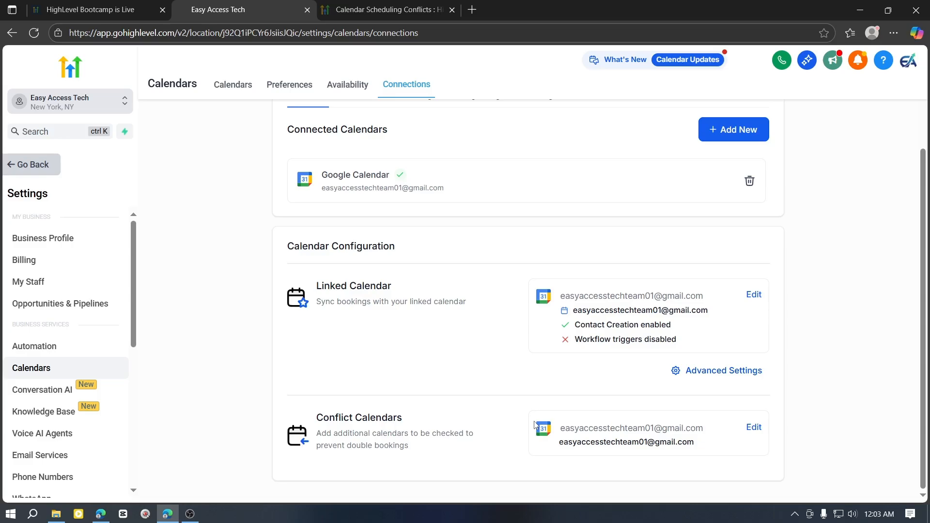
Open the Integrations settings and go from the Google Calendar integration to the calendar connections page
scroll(39, 402, down, 6)
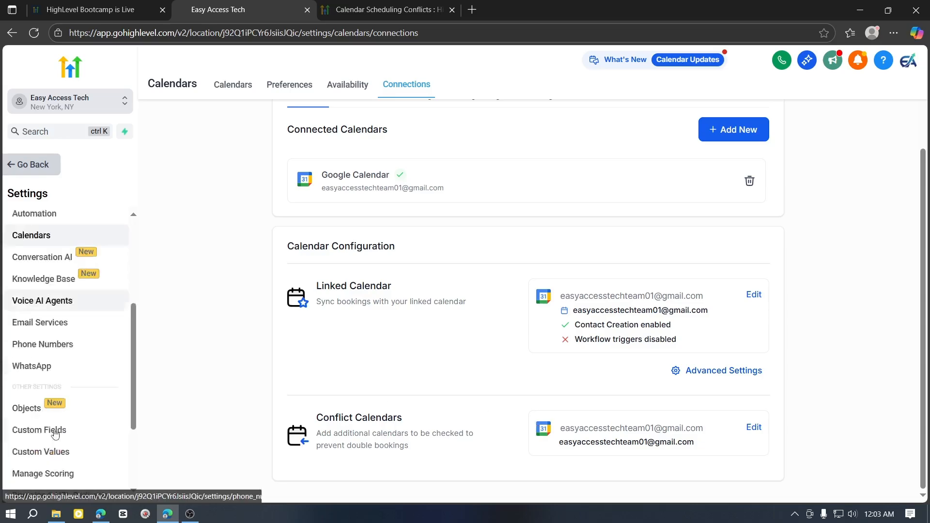
click(68, 357)
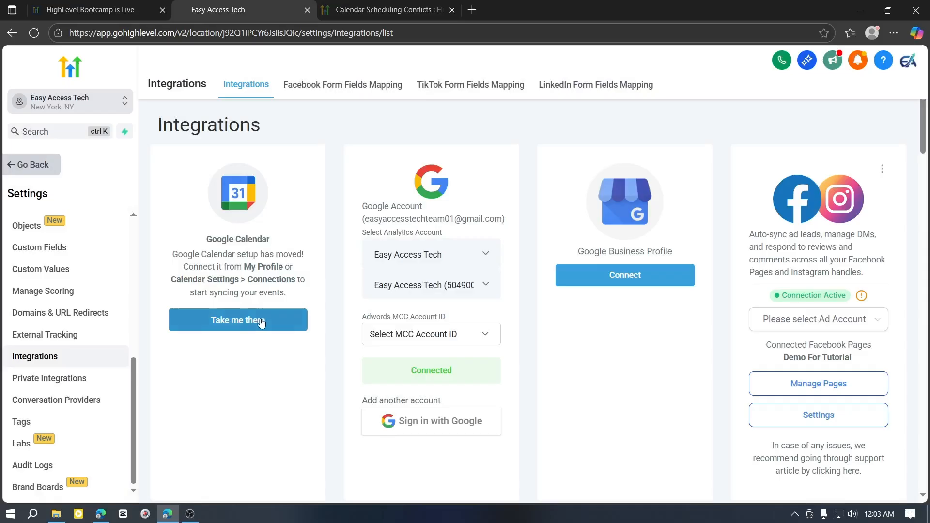
click(266, 330)
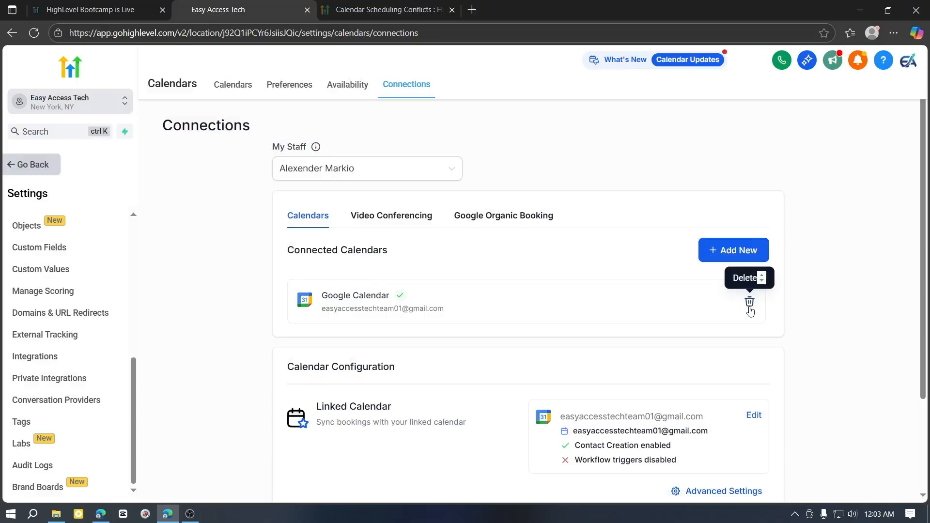
Delete the connected Google Calendar from the calendar connections and confirm its removal
click(749, 301)
click(320, 289)
click(587, 349)
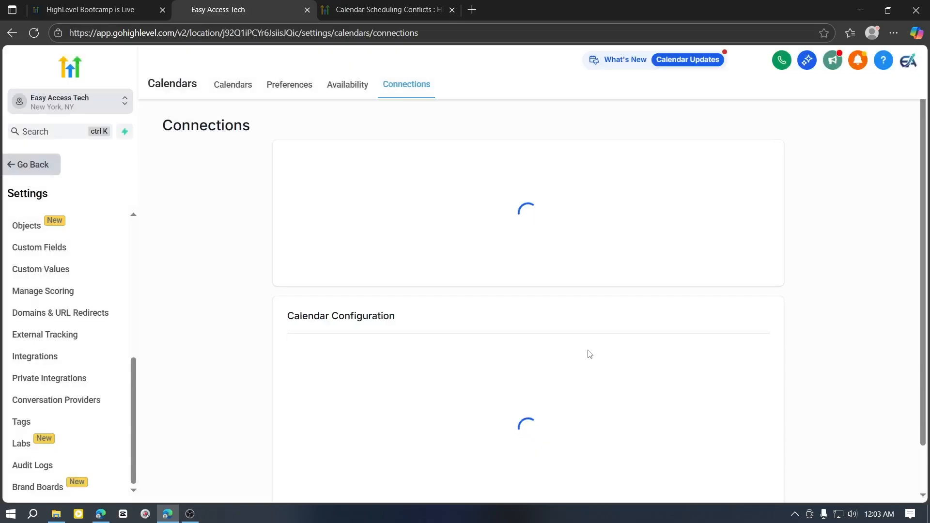
Open the options for adding a calendar connection and review the Google Organic Booking settings
scroll(489, 356, down, 1)
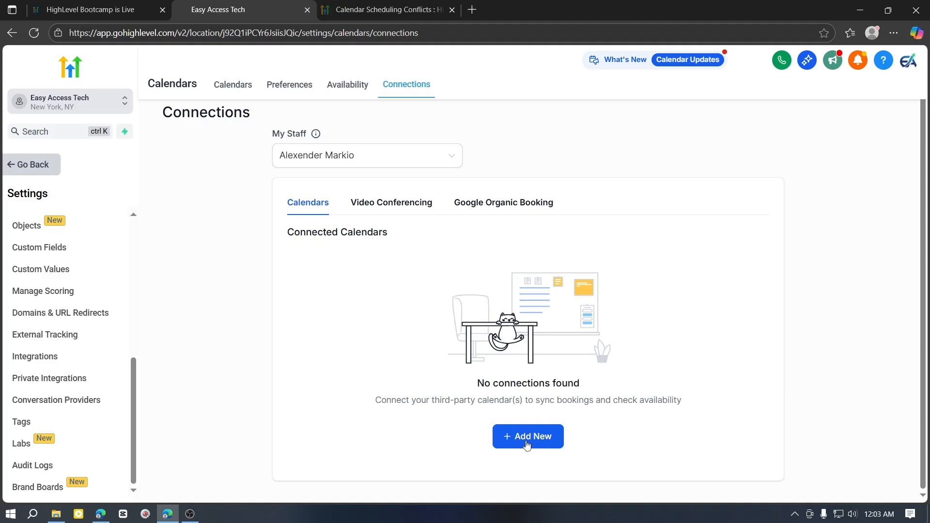
click(527, 445)
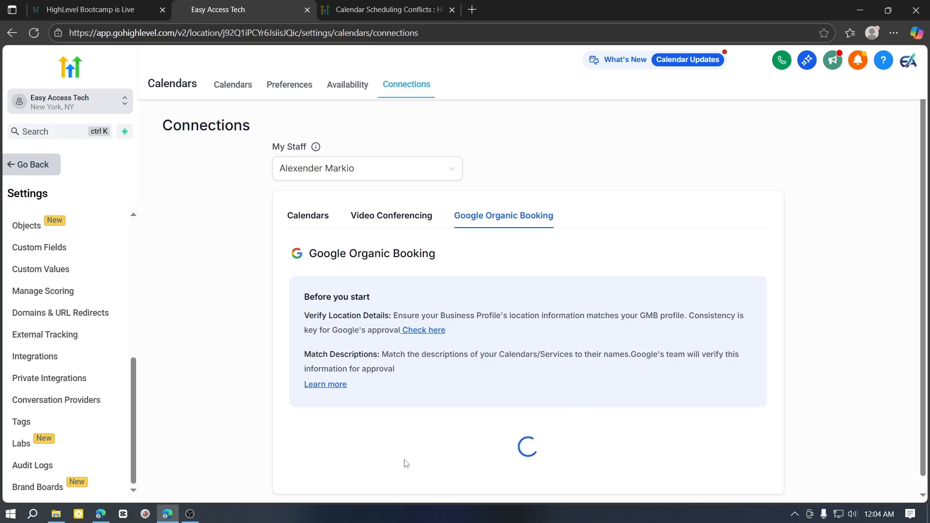
scroll(474, 376, down, 2)
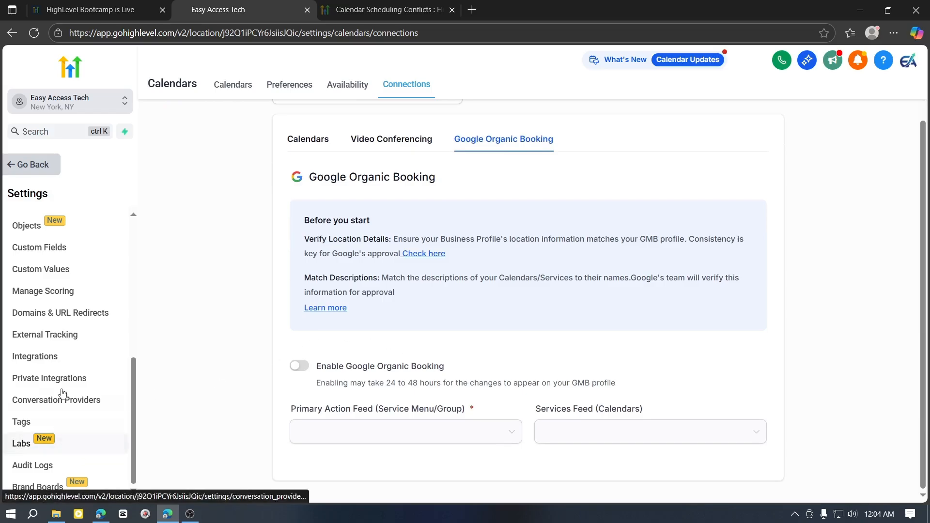
scroll(62, 392, up, 6)
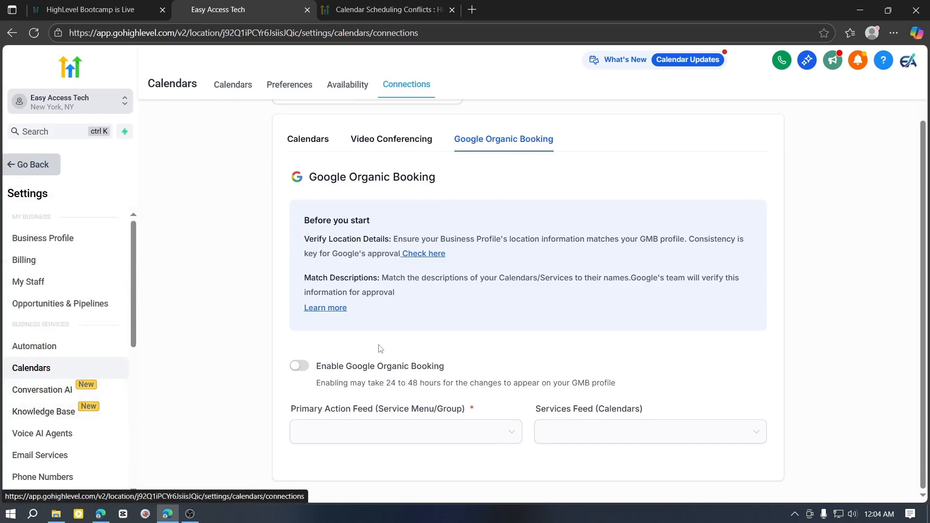